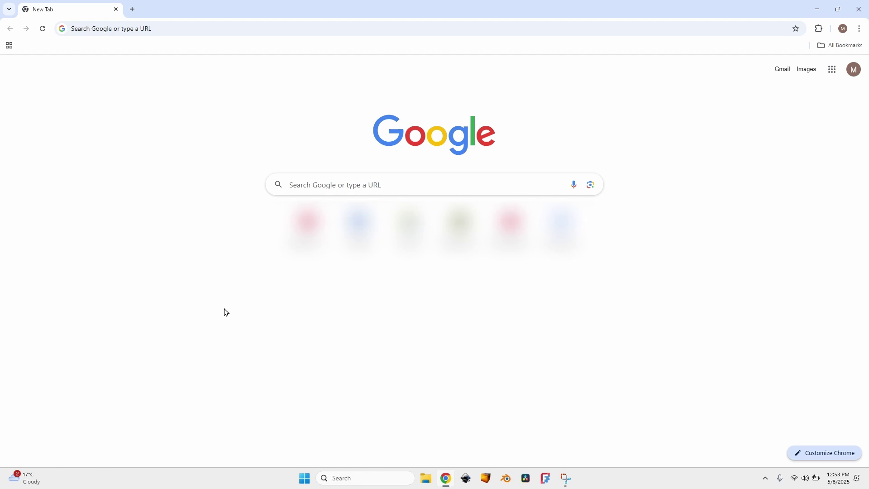
Search the web for universal gcode sender and open the UGS website on GitHub Pages.
{"action": "left_click", "coordinate": [128, 28]}
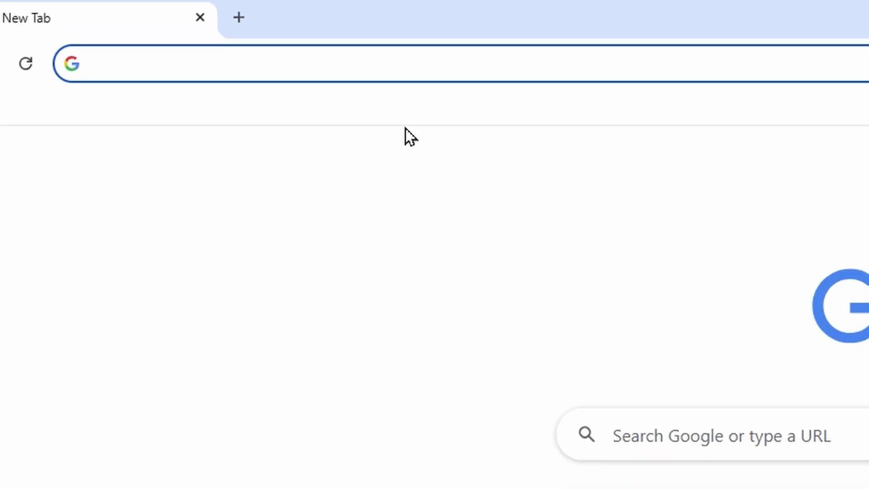
{"action": "type", "text": "un"}
{"action": "key", "text": "Return"}
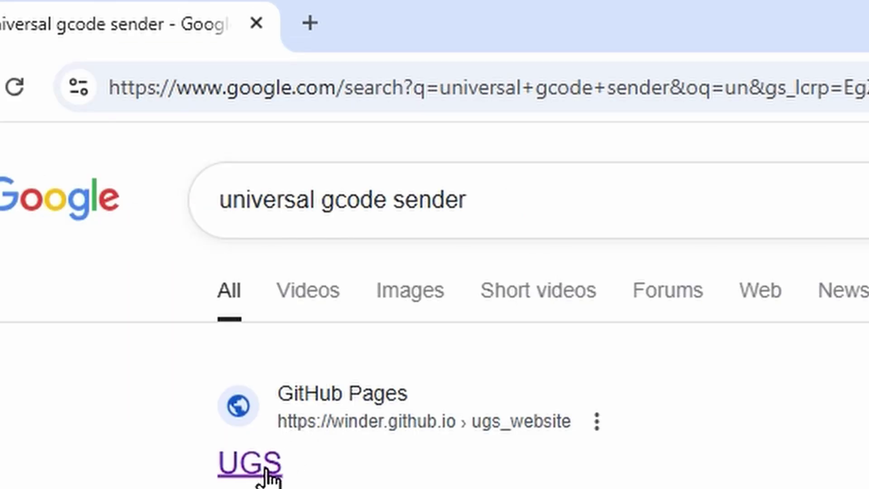
{"action": "left_click", "coordinate": [327, 452]}
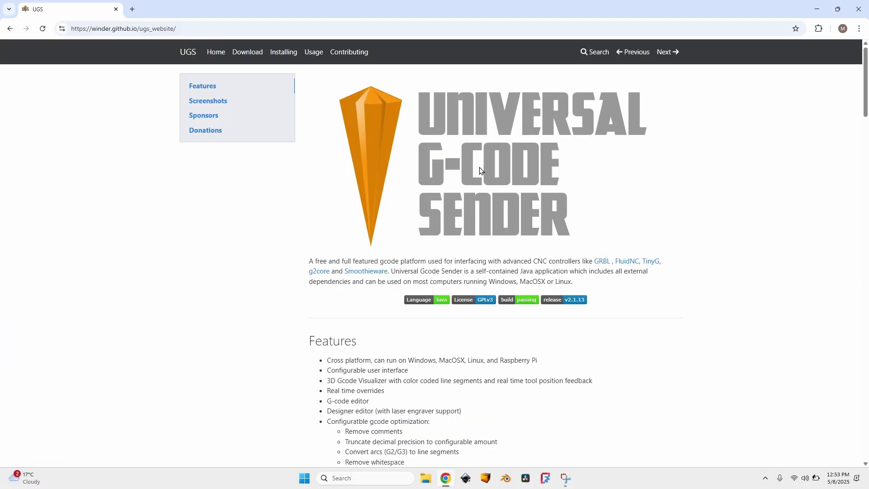
Download the Windows 64-bit version of UGS Platform 2.1.13 from the site's download page.
{"action": "left_click", "coordinate": [246, 55]}
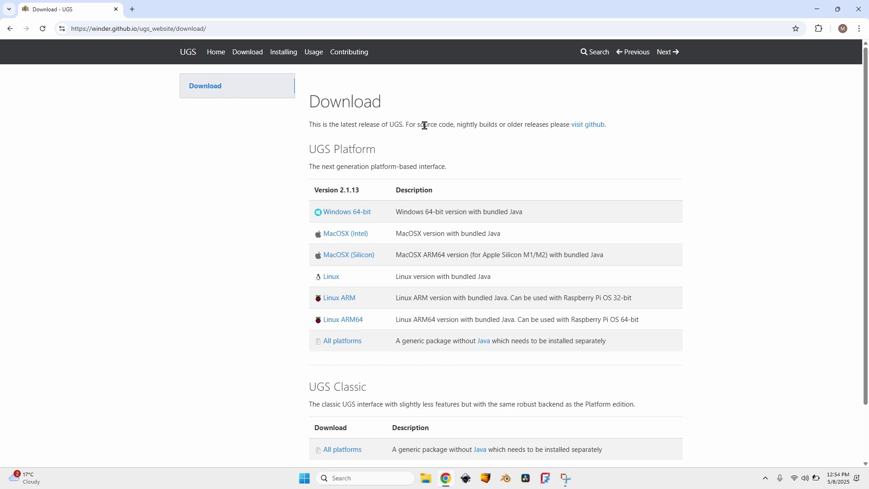
{"action": "left_click", "coordinate": [349, 216]}
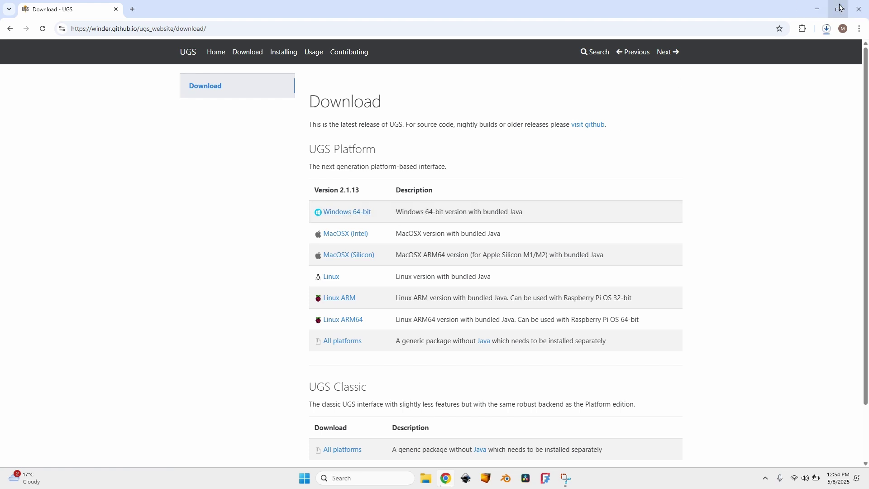
{"action": "left_click", "coordinate": [826, 29]}
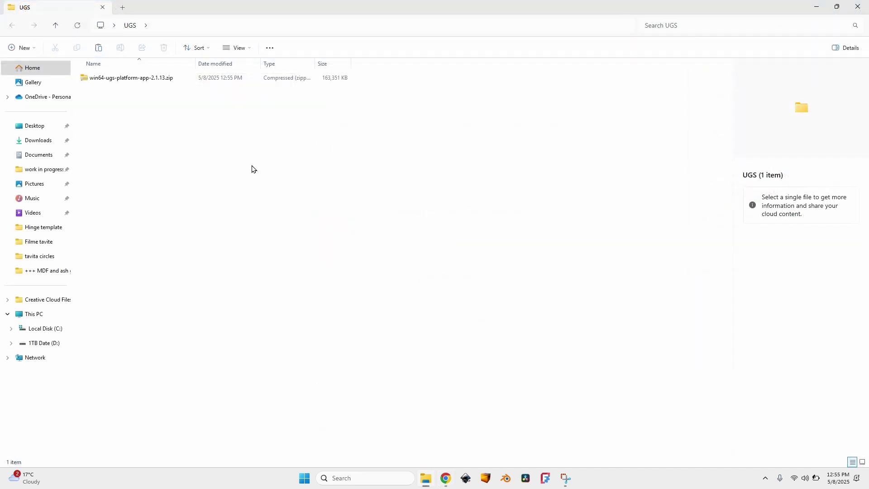
Extract the downloaded win64-ugs-platform-app-2.1.13.zip archive in the UGS folder.
{"action": "left_click", "coordinate": [112, 84]}
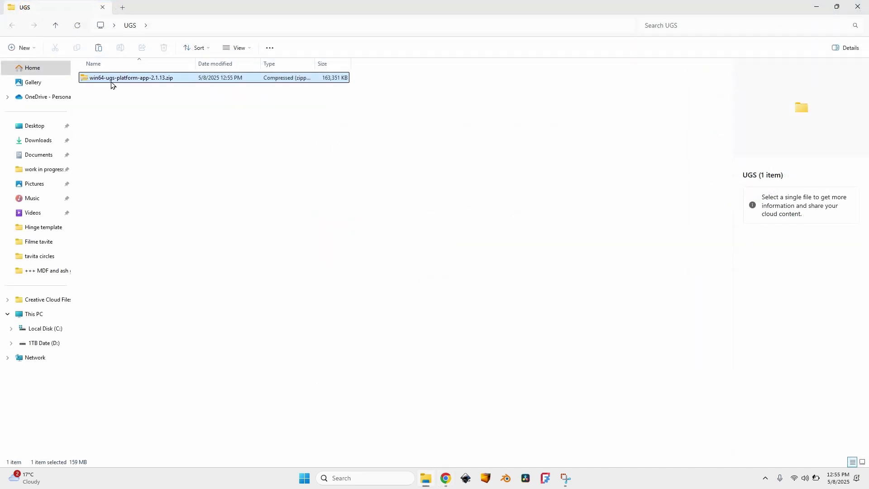
{"action": "right_click", "coordinate": [112, 84]}
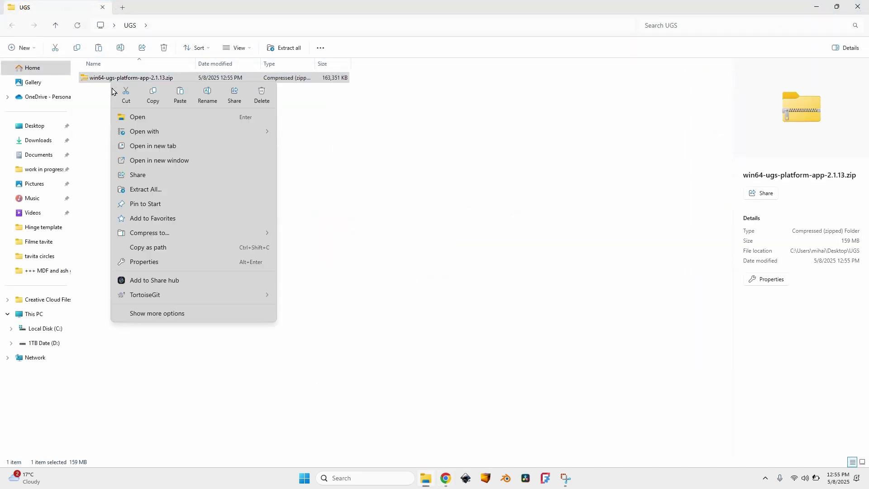
{"action": "left_click", "coordinate": [167, 187]}
{"action": "left_click", "coordinate": [511, 320]}
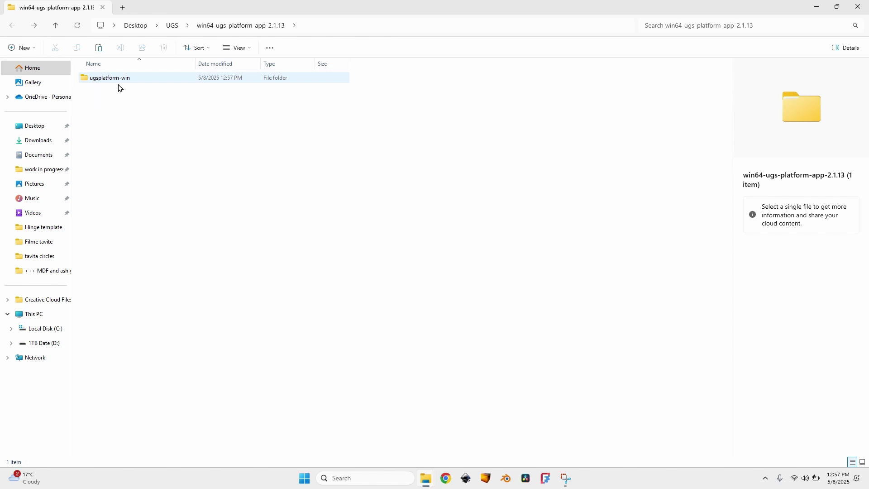
Run ugsplatform64.exe from the bin folder inside ugsplatform-win, allowing the unverified publisher.
{"action": "double_click", "coordinate": [113, 85]}
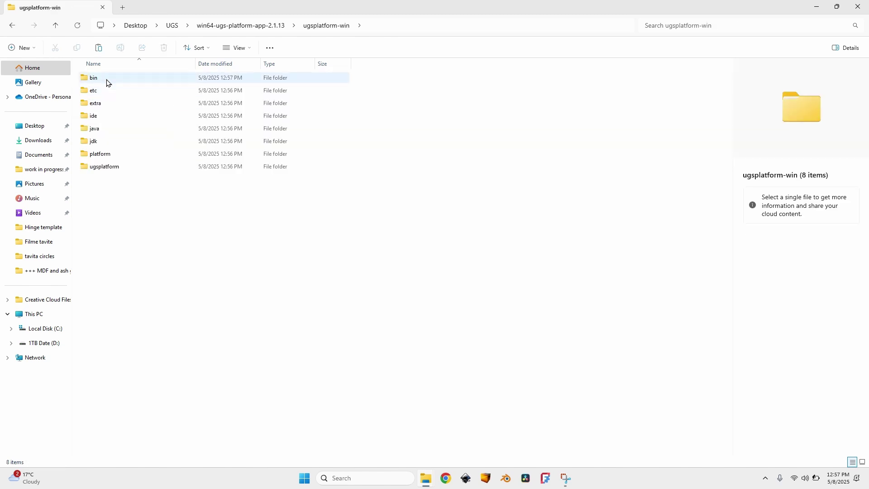
{"action": "double_click", "coordinate": [108, 82]}
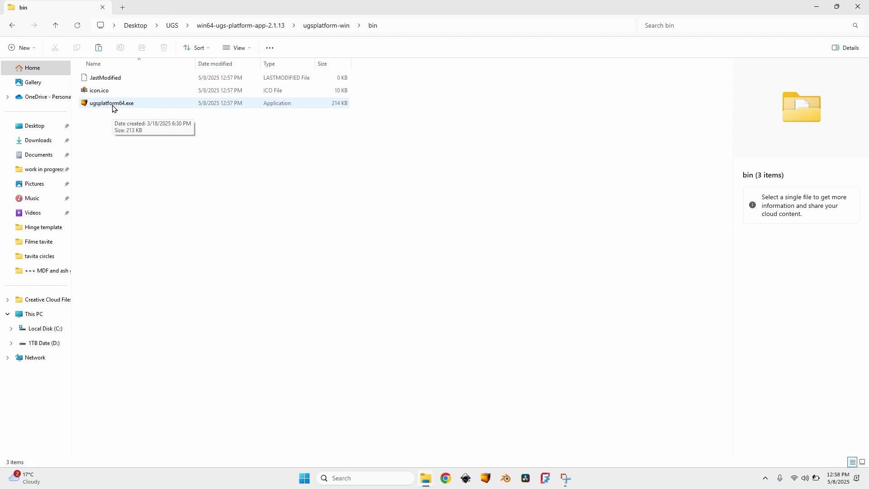
{"action": "double_click", "coordinate": [114, 107]}
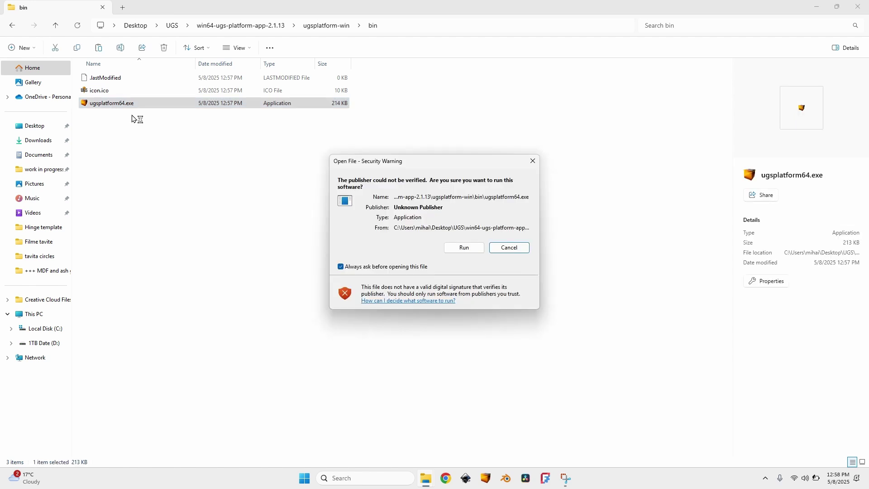
{"action": "left_click", "coordinate": [465, 248]}
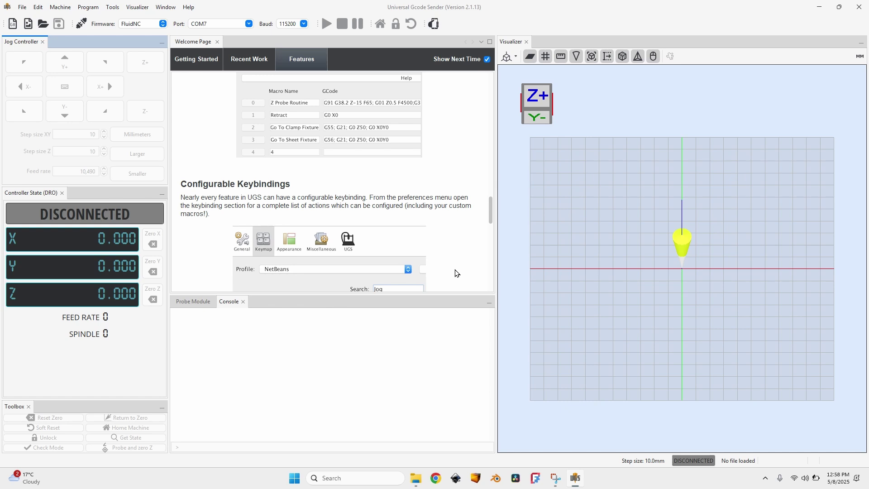
Choose FluidNC as the controller firmware.
{"action": "left_click", "coordinate": [163, 24]}
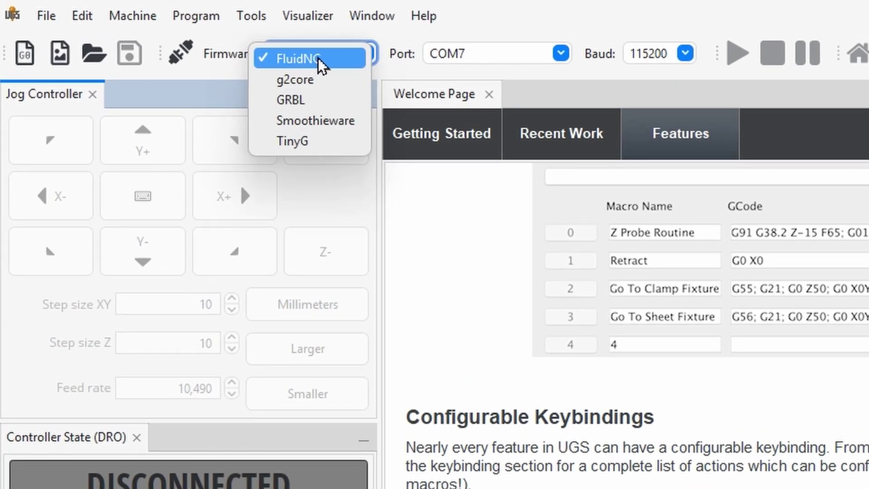
{"action": "left_click", "coordinate": [351, 59]}
{"action": "left_click", "coordinate": [362, 54]}
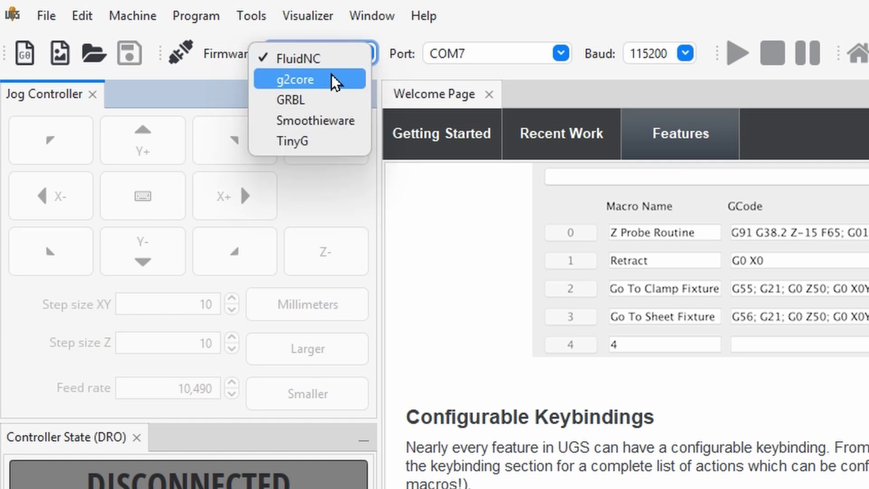
{"action": "left_click", "coordinate": [319, 61]}
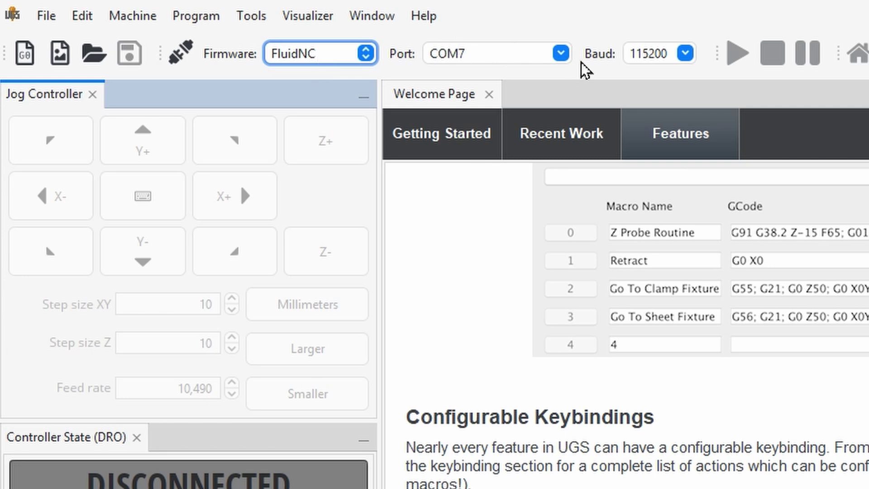
Select the CP2102 USB to UART Bridge port COM7 and connect to the controller at 115200 baud.
{"action": "left_click", "coordinate": [561, 56]}
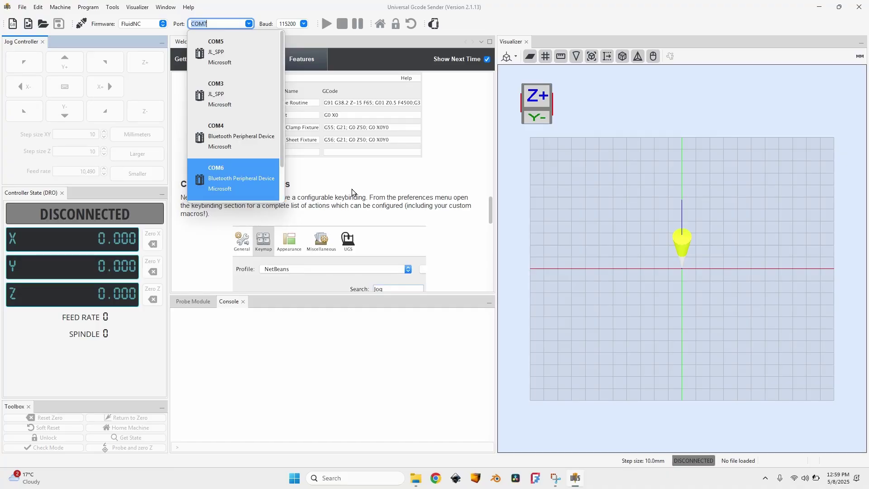
{"action": "scroll", "coordinate": [239, 181], "scroll_direction": "down", "scroll_amount": 1}
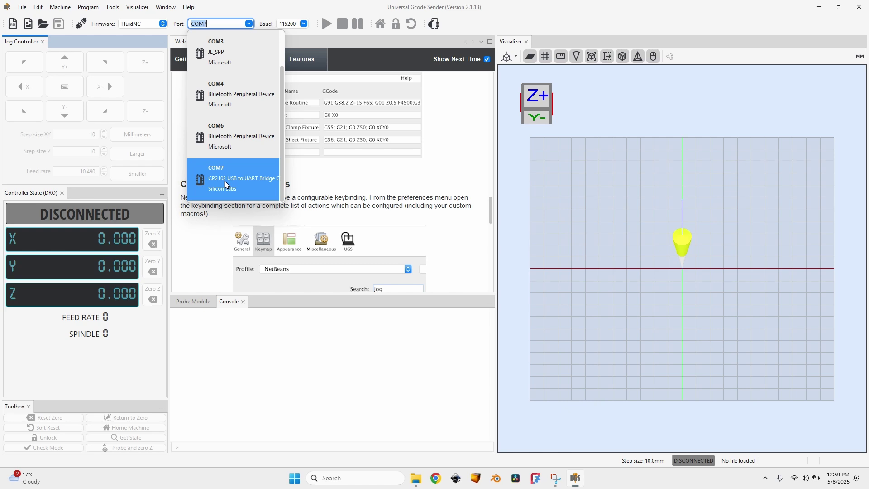
{"action": "left_click", "coordinate": [225, 183]}
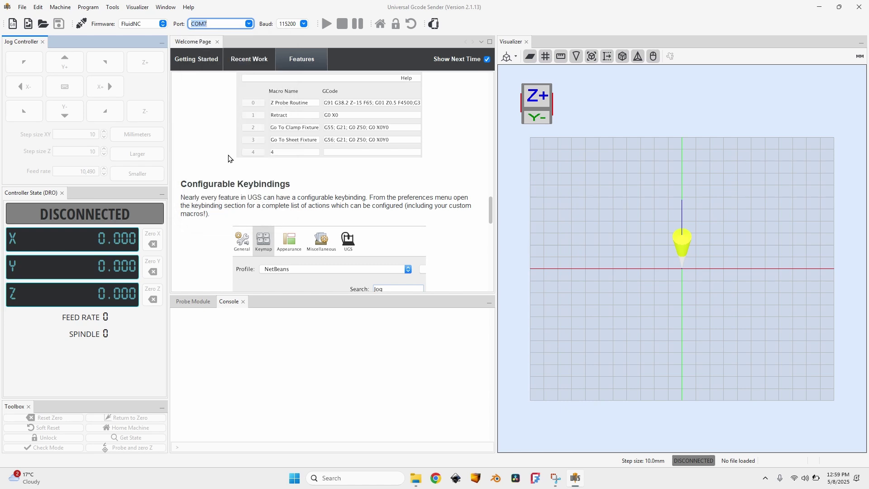
{"action": "left_click", "coordinate": [304, 27]}
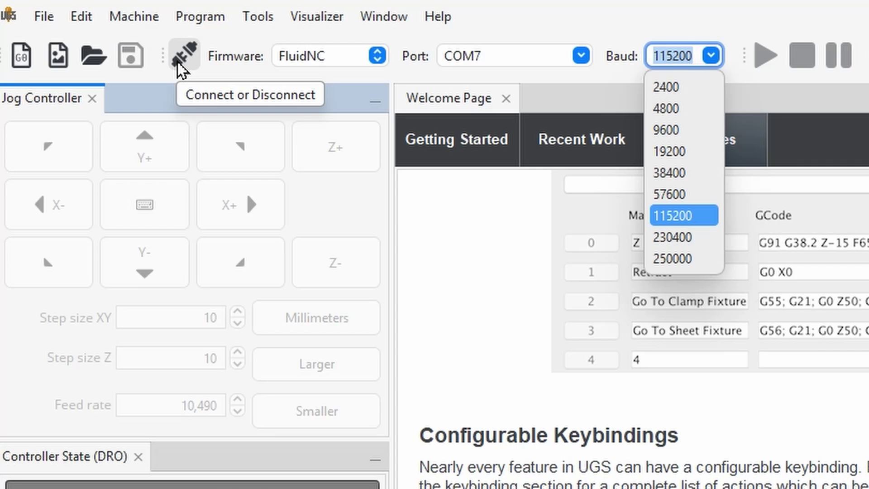
{"action": "left_click", "coordinate": [79, 26]}
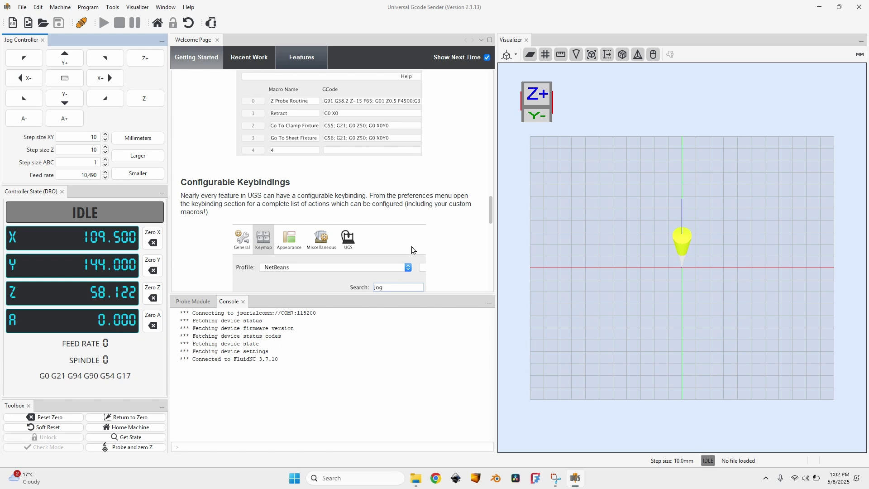
Jog the machine back and forth along the X axis with a 10 mm step size.
{"action": "key", "text": "Right"}
{"action": "key", "text": "Left"}
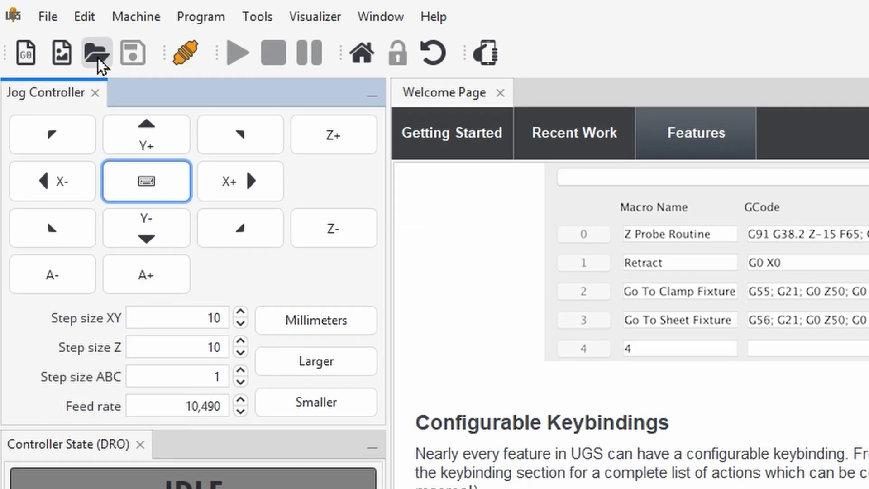
Open the G-code file first file.nc from the UGS folder on the Desktop.
{"action": "left_click", "coordinate": [98, 58]}
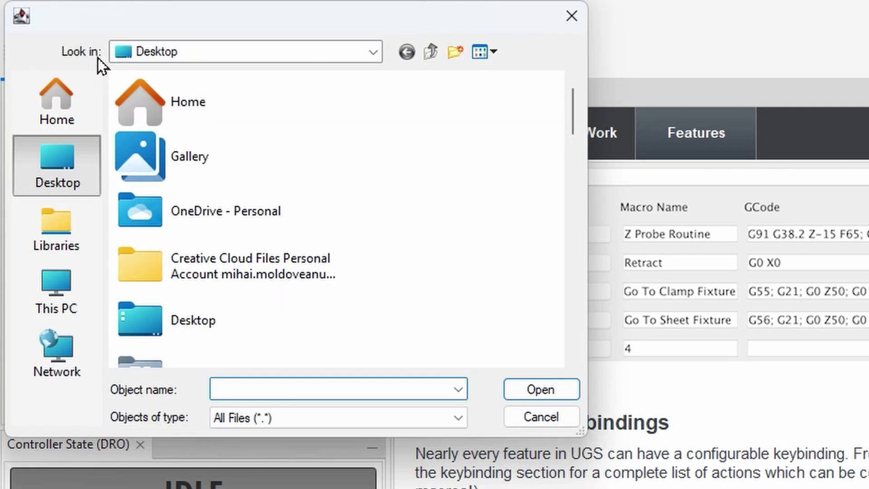
{"action": "scroll", "coordinate": [204, 174], "scroll_direction": "down", "scroll_amount": 10}
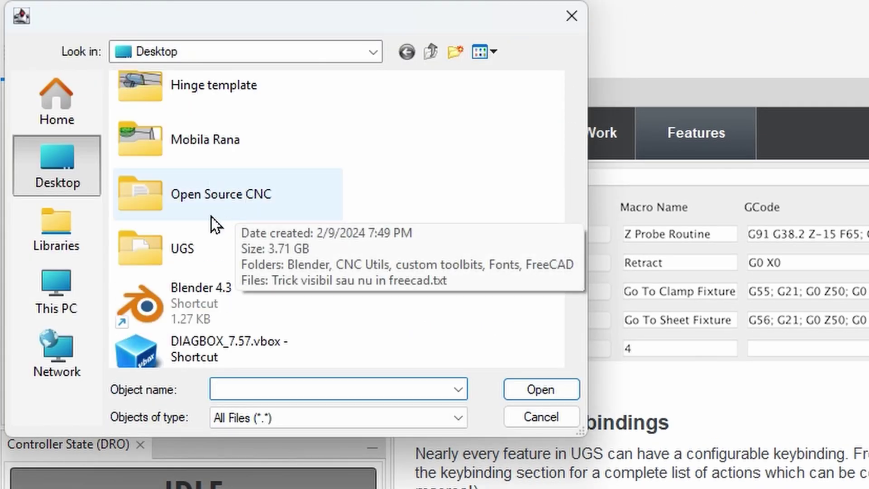
{"action": "double_click", "coordinate": [197, 246]}
{"action": "left_click", "coordinate": [181, 126]}
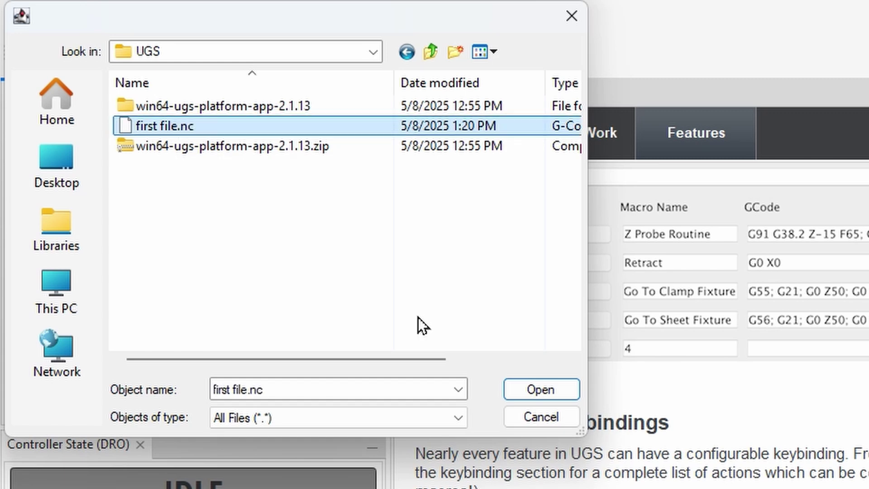
{"action": "left_click", "coordinate": [561, 392]}
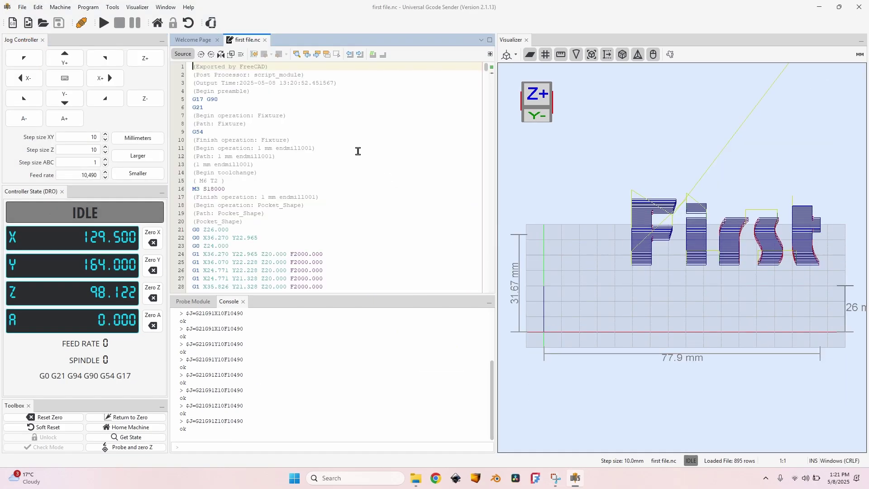
Examine the G-code lines of first file.nc and its toolpath from several angles in the visualizer.
{"action": "scroll", "coordinate": [281, 104], "scroll_direction": "down", "scroll_amount": 5}
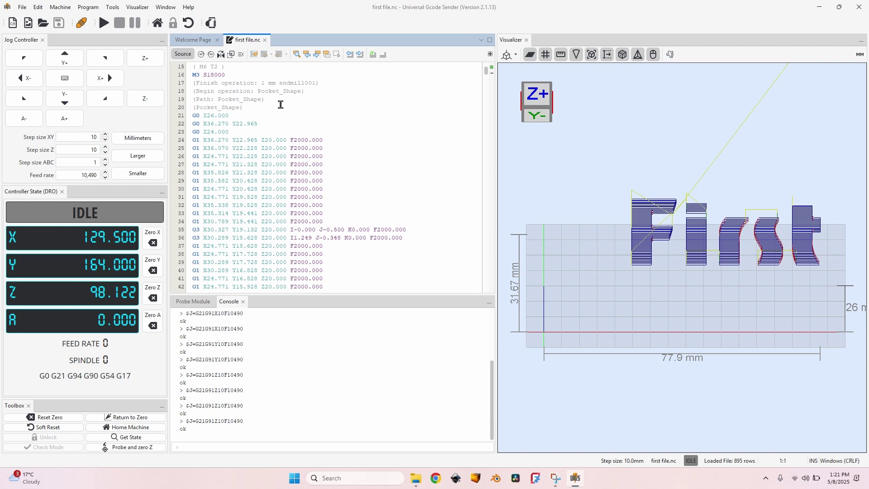
{"action": "scroll", "coordinate": [281, 105], "scroll_direction": "down", "scroll_amount": 5}
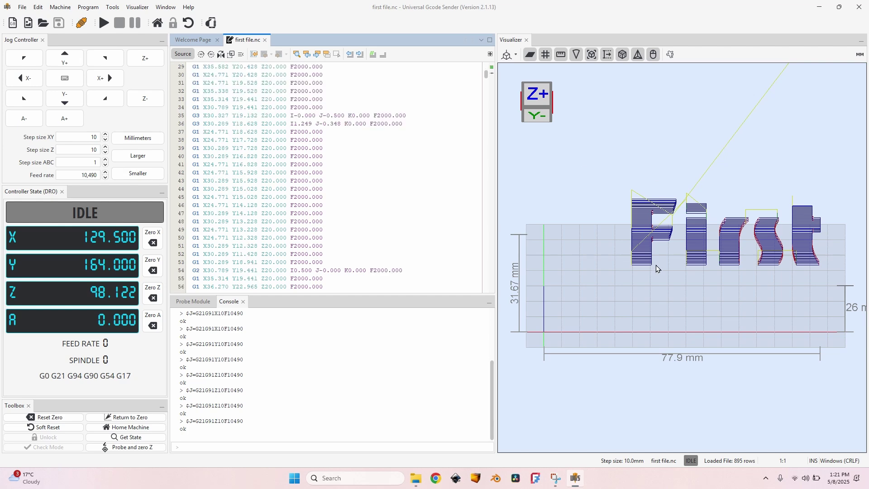
{"action": "left_click_drag", "start_coordinate": [642, 283], "coordinate": [670, 234]}
{"action": "scroll", "coordinate": [669, 234], "scroll_direction": "up", "scroll_amount": 4}
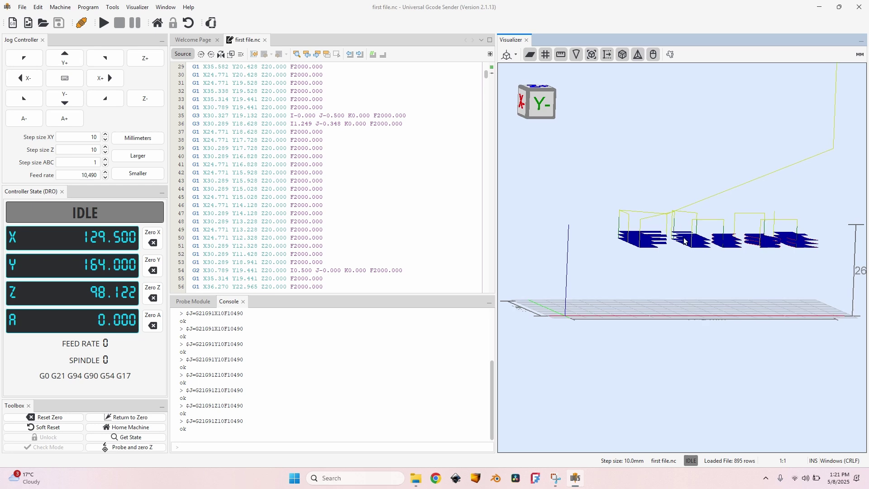
{"action": "scroll", "coordinate": [685, 241], "scroll_direction": "down", "scroll_amount": 5}
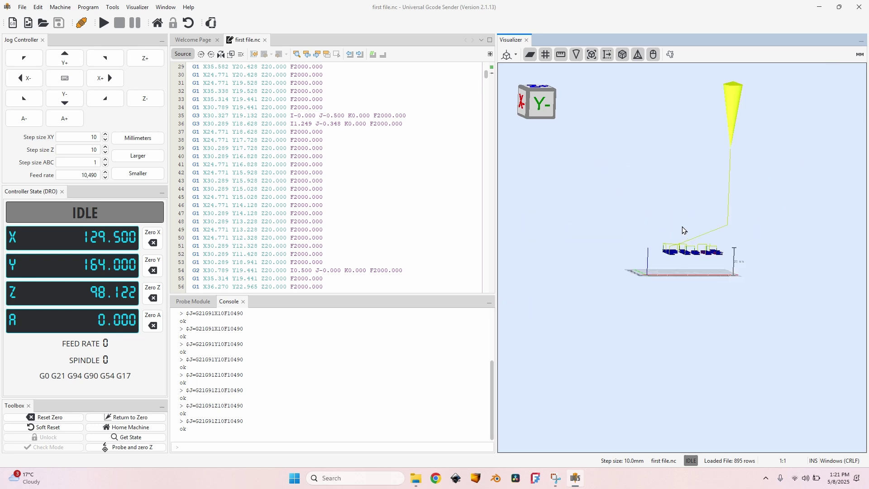
{"action": "scroll", "coordinate": [683, 230], "scroll_direction": "down", "scroll_amount": 3}
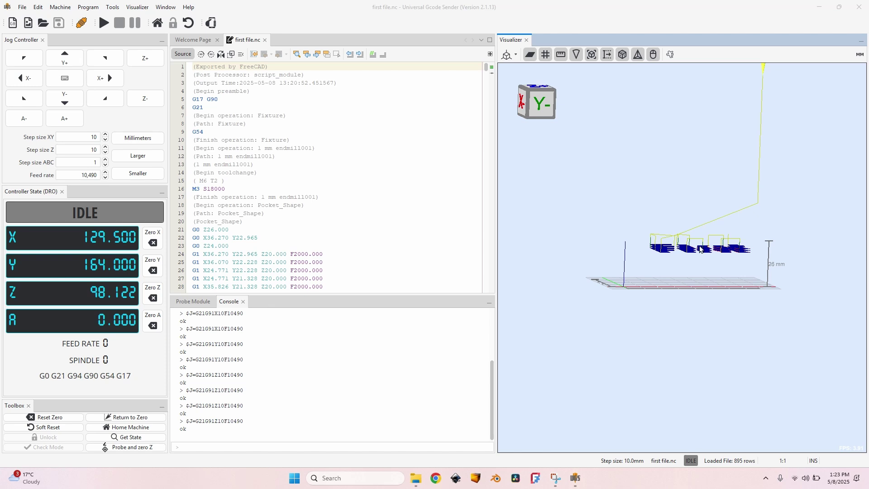
{"action": "scroll", "coordinate": [700, 249], "scroll_direction": "up", "scroll_amount": 3}
{"action": "left_click_drag", "start_coordinate": [697, 249], "coordinate": [692, 267]}
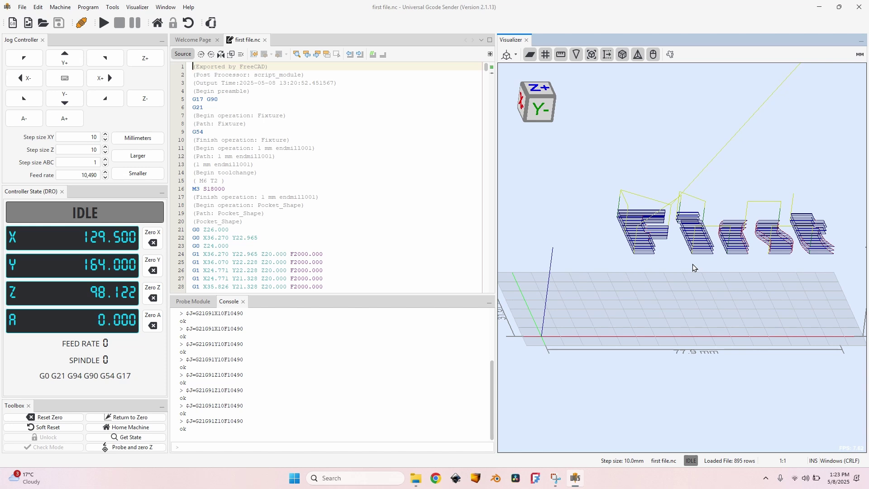
{"action": "left_click_drag", "start_coordinate": [678, 228], "coordinate": [683, 217]}
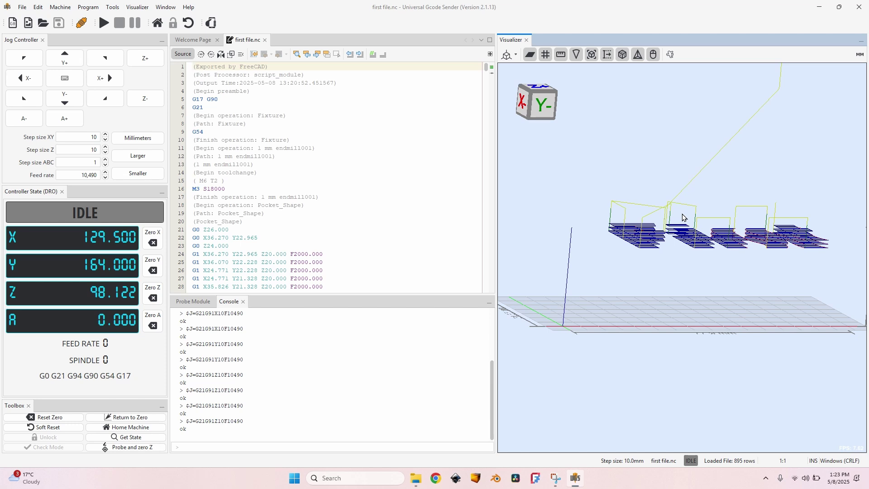
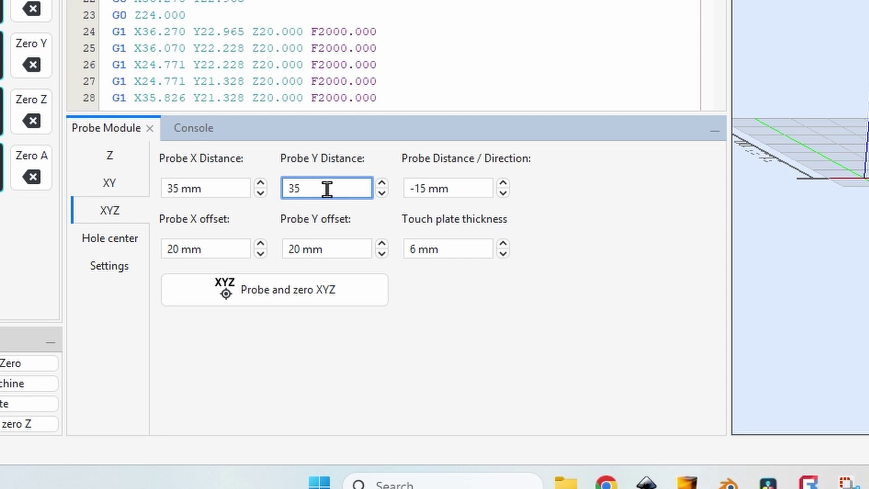
Jog X in the negative direction with a 1 mm step and probe and zero XYZ using a -15 mm probe distance.
{"action": "left_click", "coordinate": [465, 189]}
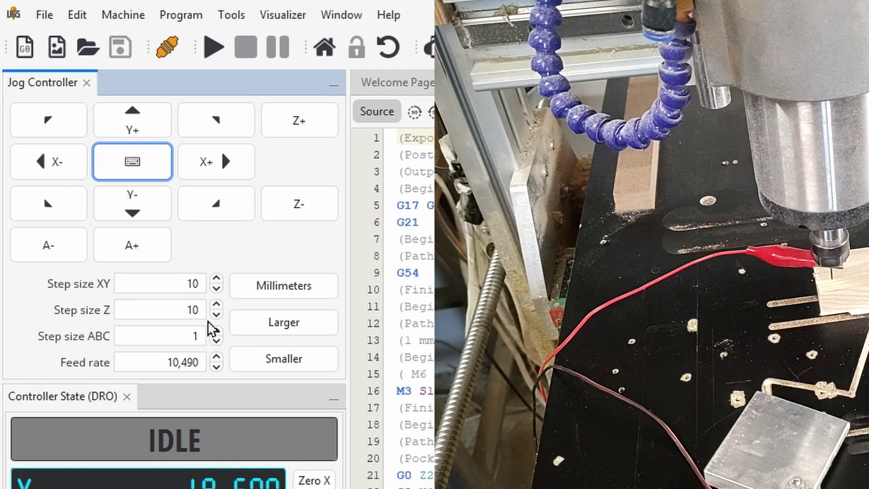
{"action": "left_click", "coordinate": [271, 364]}
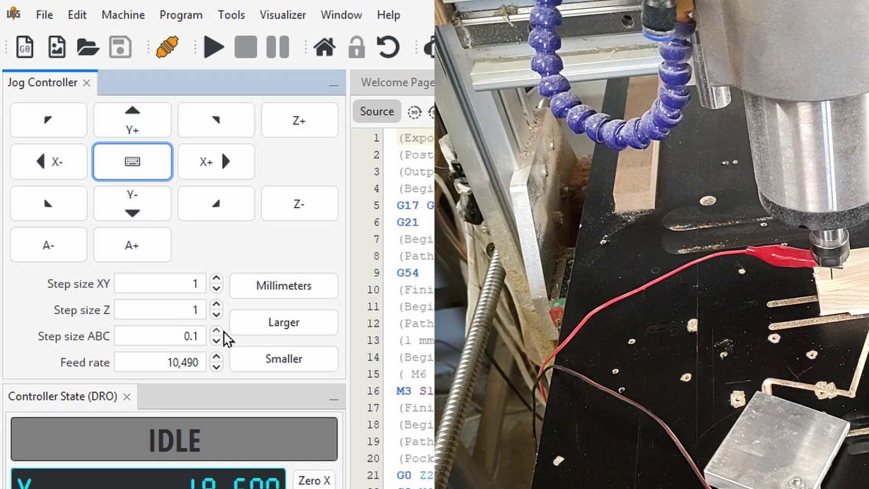
{"action": "left_click", "coordinate": [64, 166]}
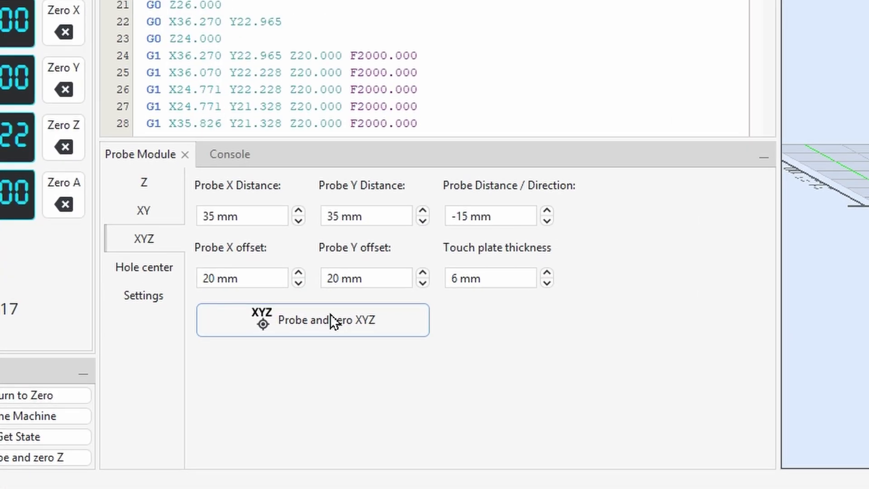
{"action": "left_click", "coordinate": [330, 320]}
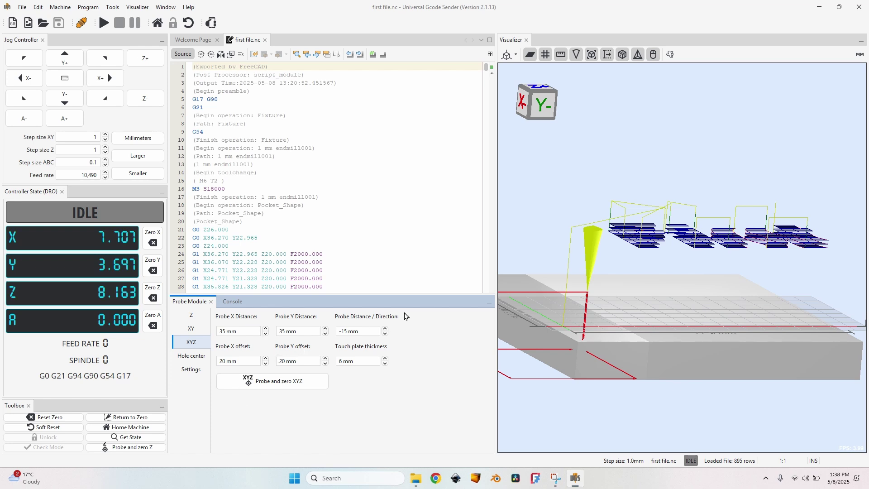
Send the g90 command to the controller through the console.
{"action": "left_click", "coordinate": [229, 301]}
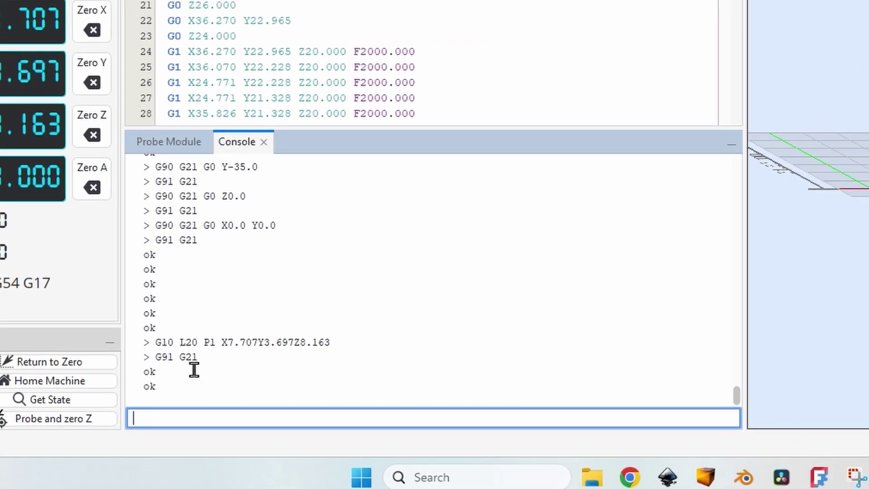
{"action": "type", "text": "g90"}
{"action": "key", "text": "Return"}
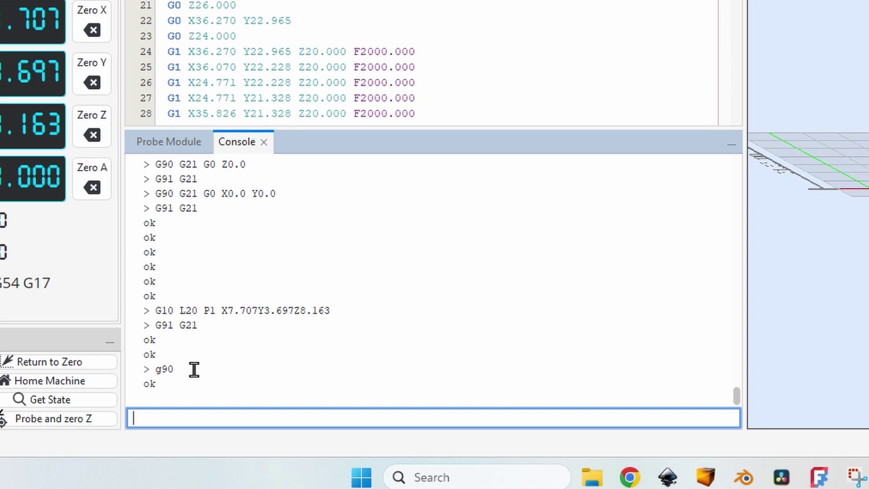